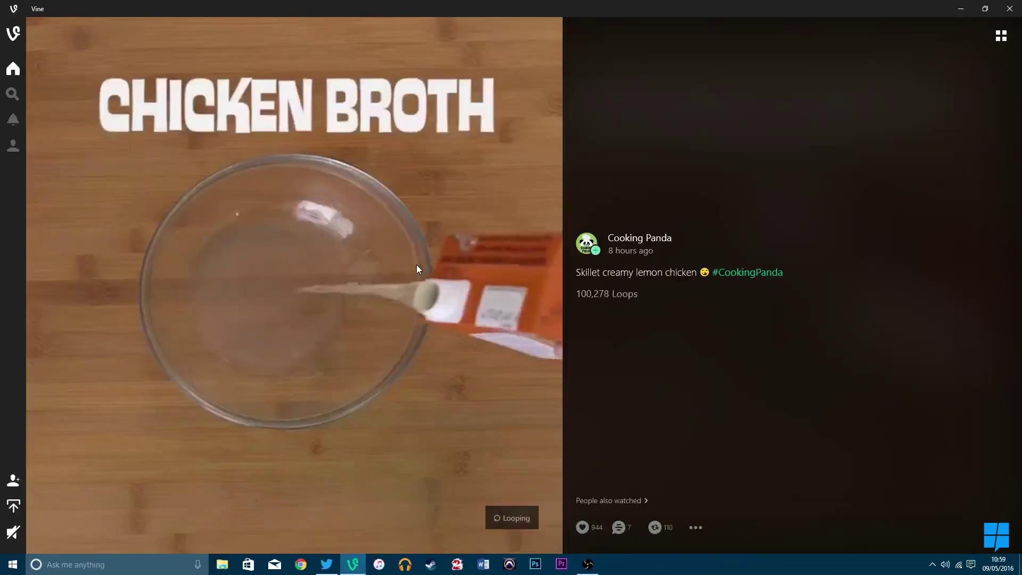
- Browse several vines in the home feed, switch to the grid layout and look through the posts there
scroll(416, 264, down, 1)
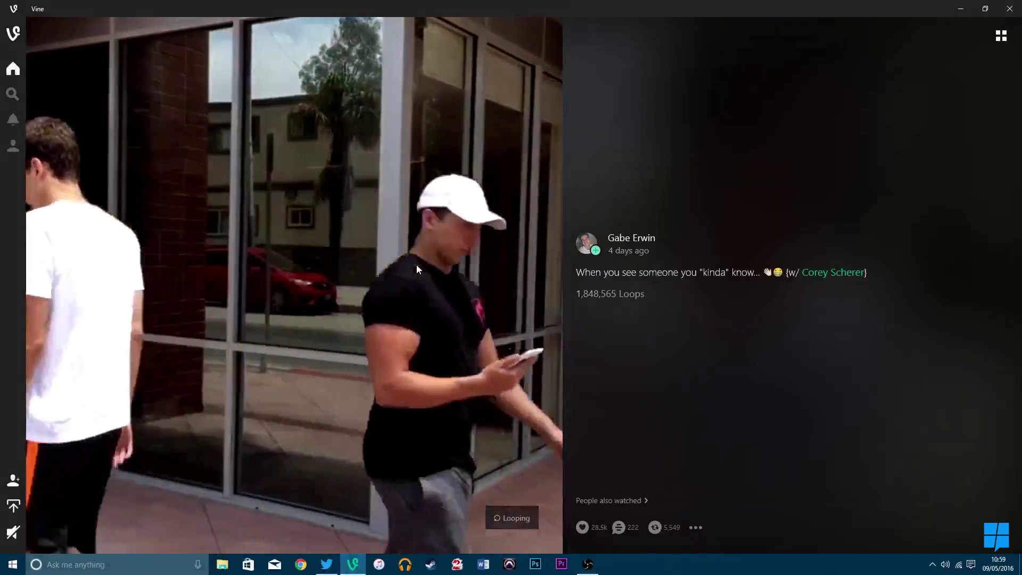
scroll(416, 264, down, 1)
scroll(417, 264, down, 1)
scroll(417, 264, down, 4)
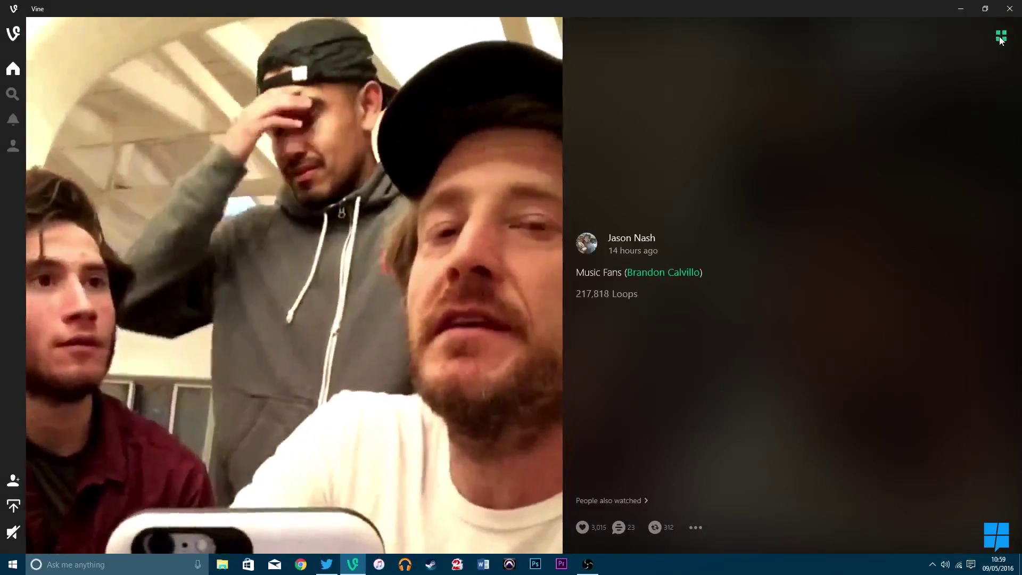
click(1001, 37)
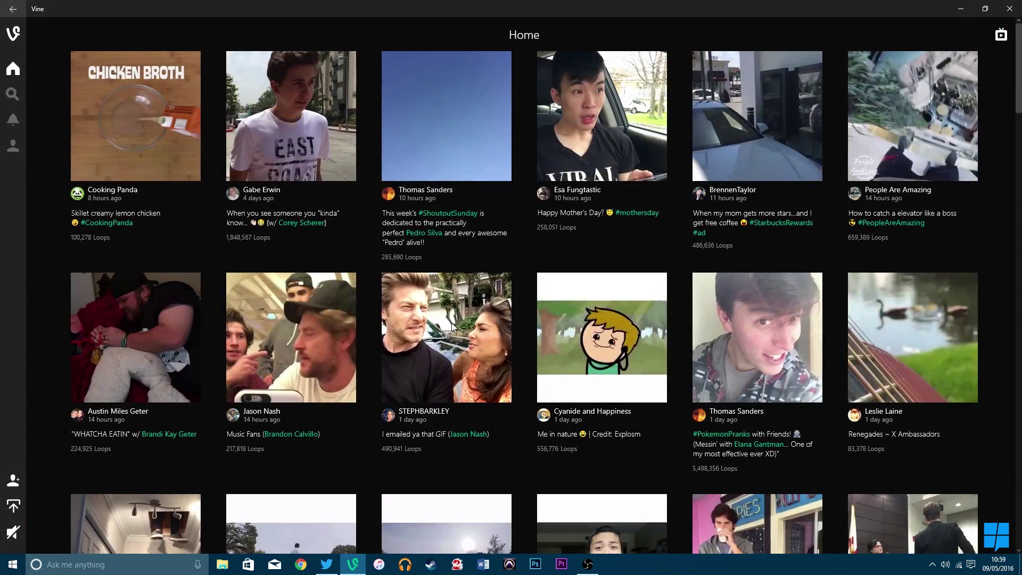
scroll(319, 267, down, 5)
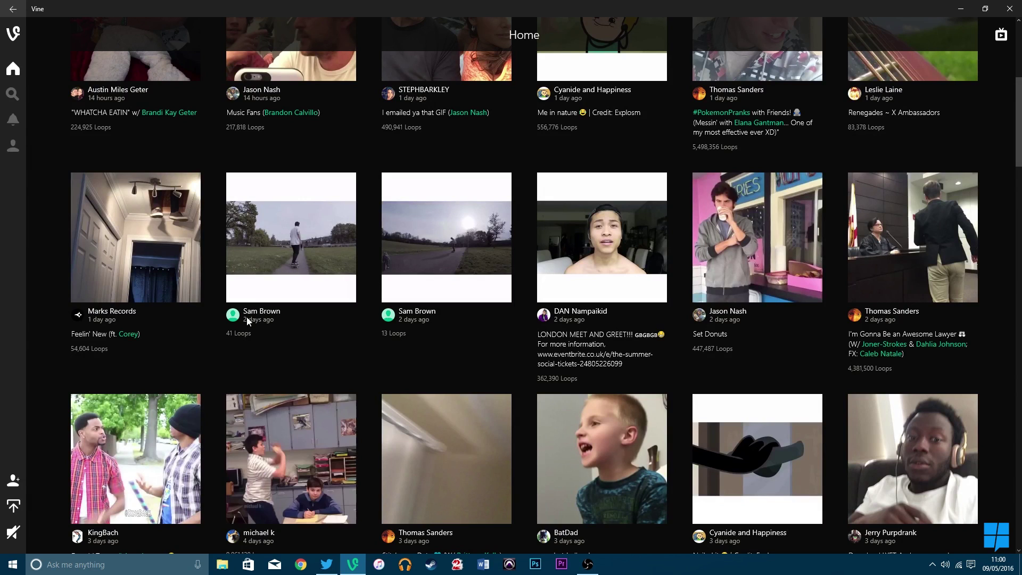
- Explore the Weird channel, play its first vine, return to the grid and view the Drew Gooden channel
click(4, 95)
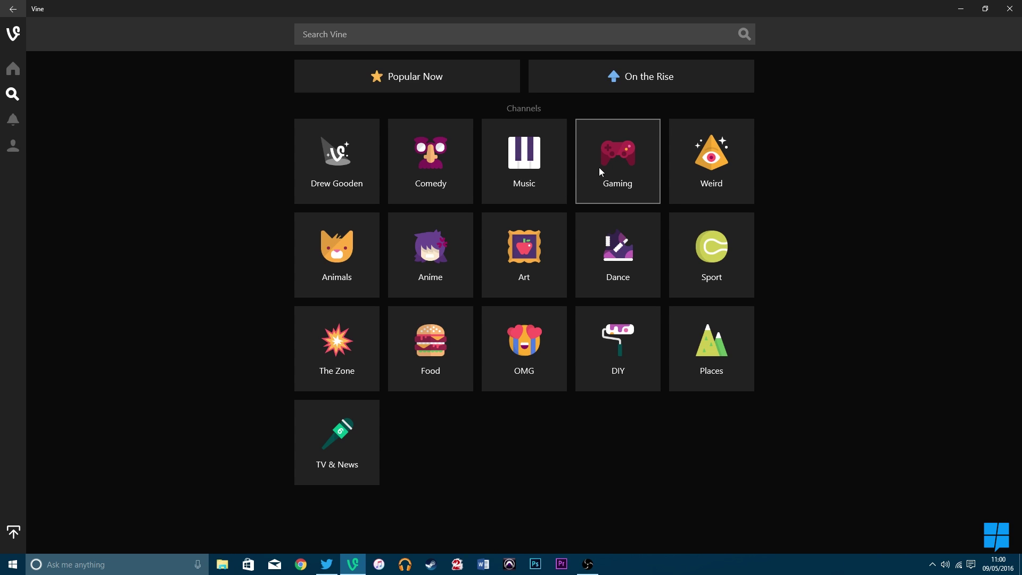
click(713, 161)
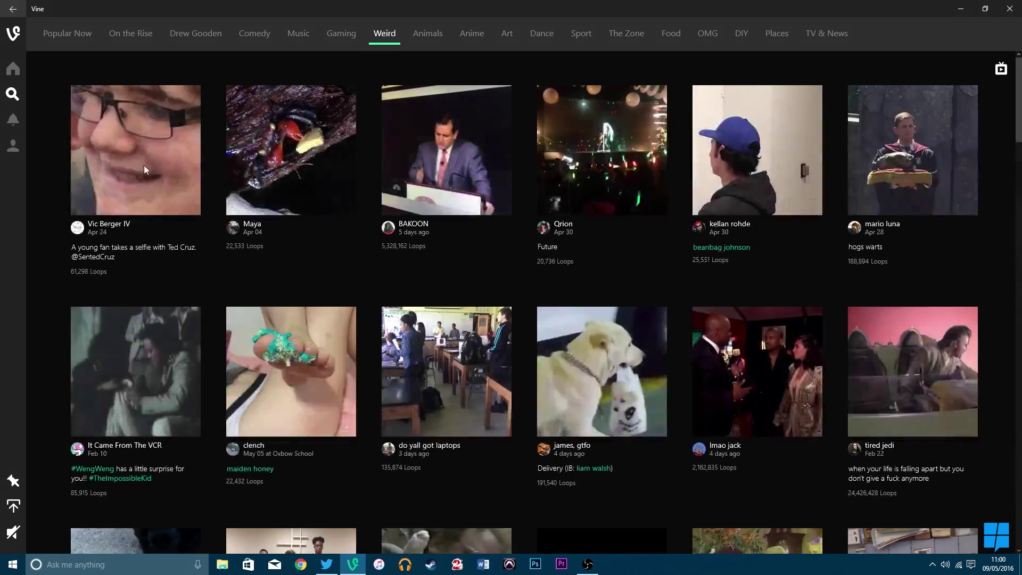
click(144, 168)
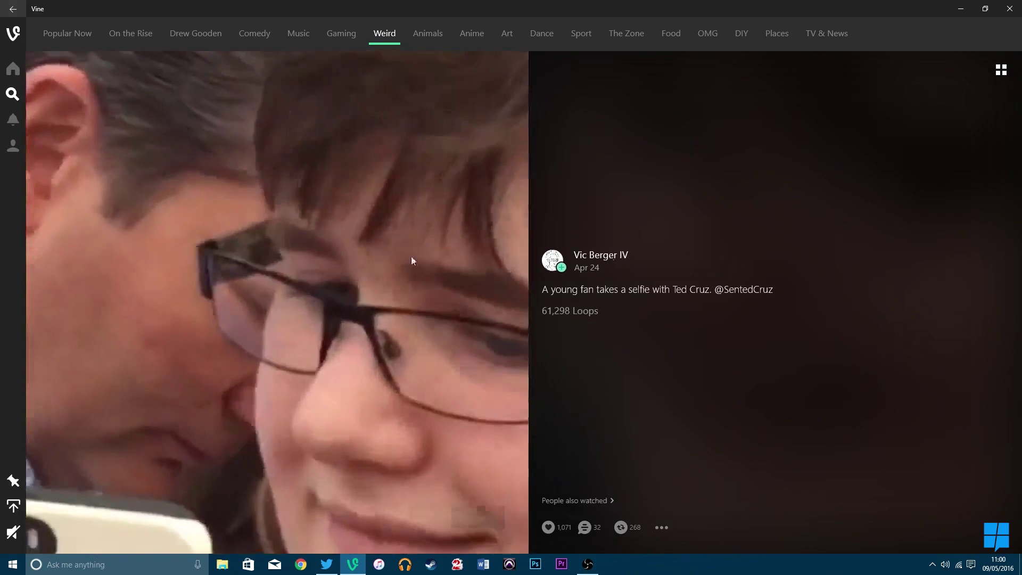
click(999, 70)
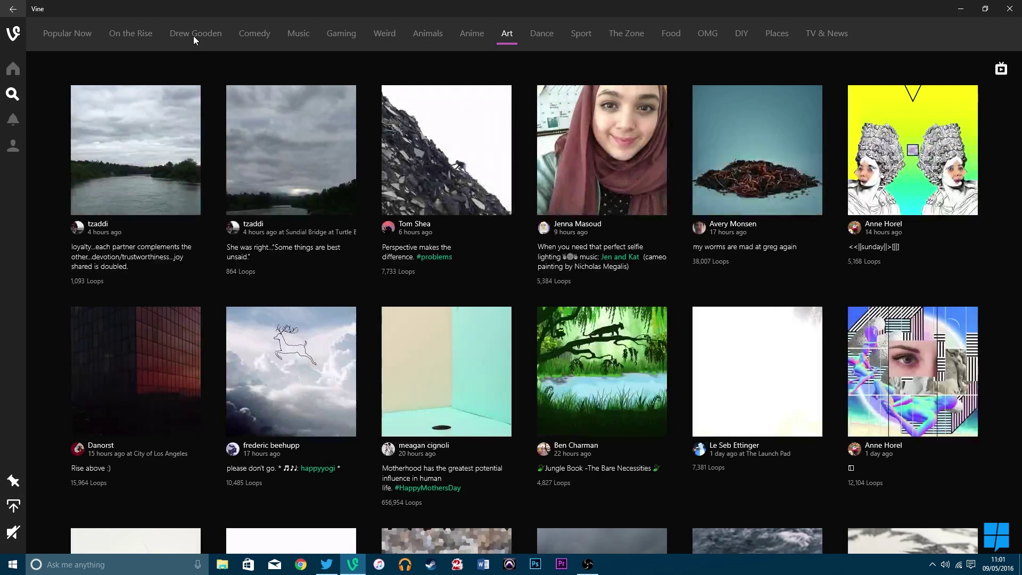
click(194, 35)
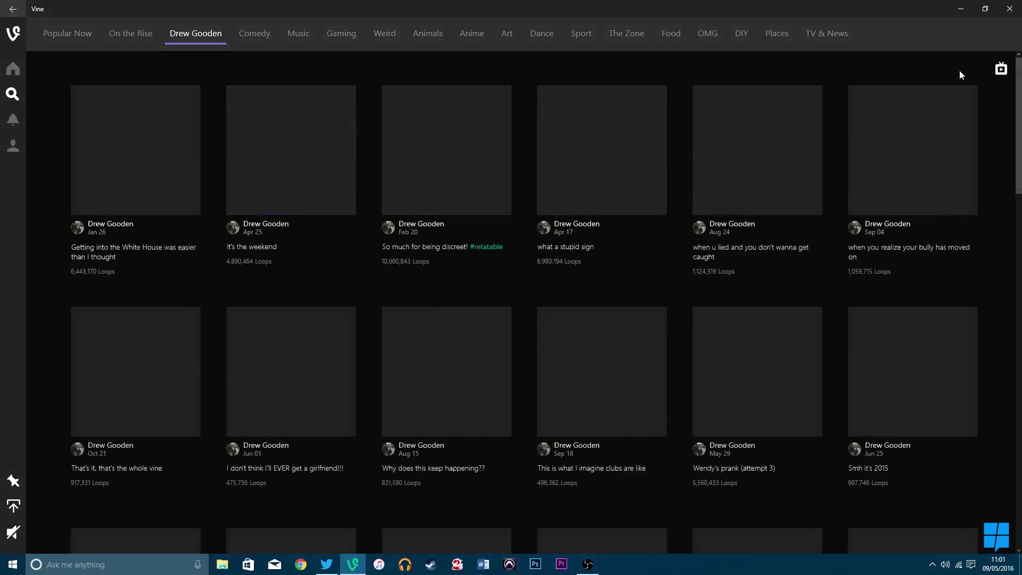
- Look through the Activity list and play the vine from its most recent entry
scroll(395, 260, down, 5)
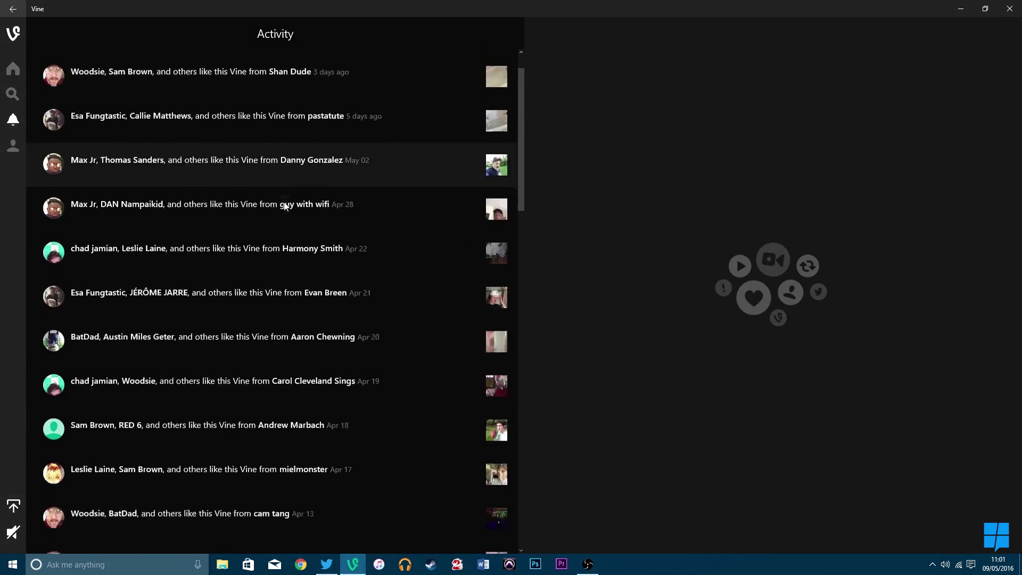
scroll(285, 203, down, 10)
scroll(232, 210, up, 12)
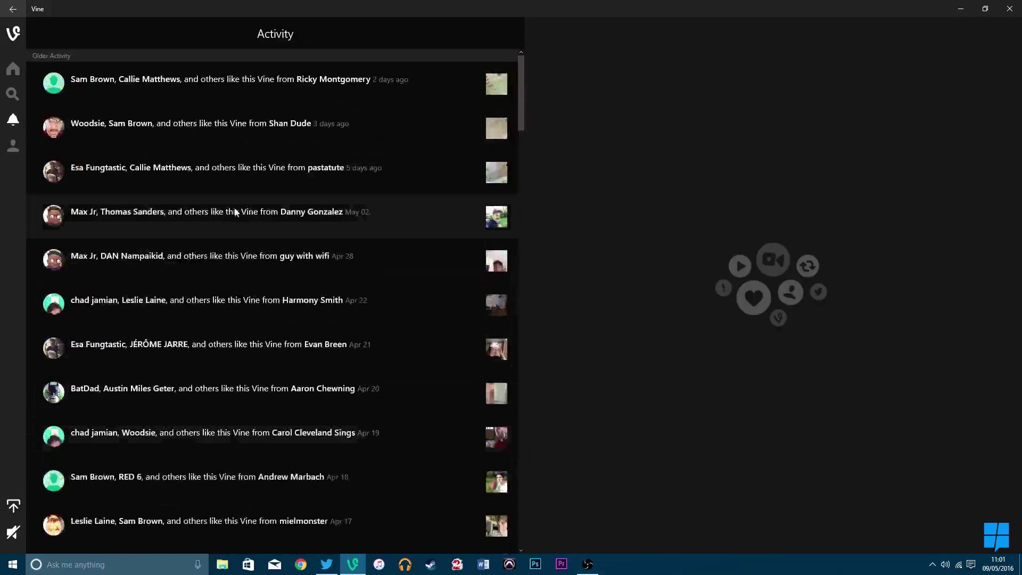
click(187, 84)
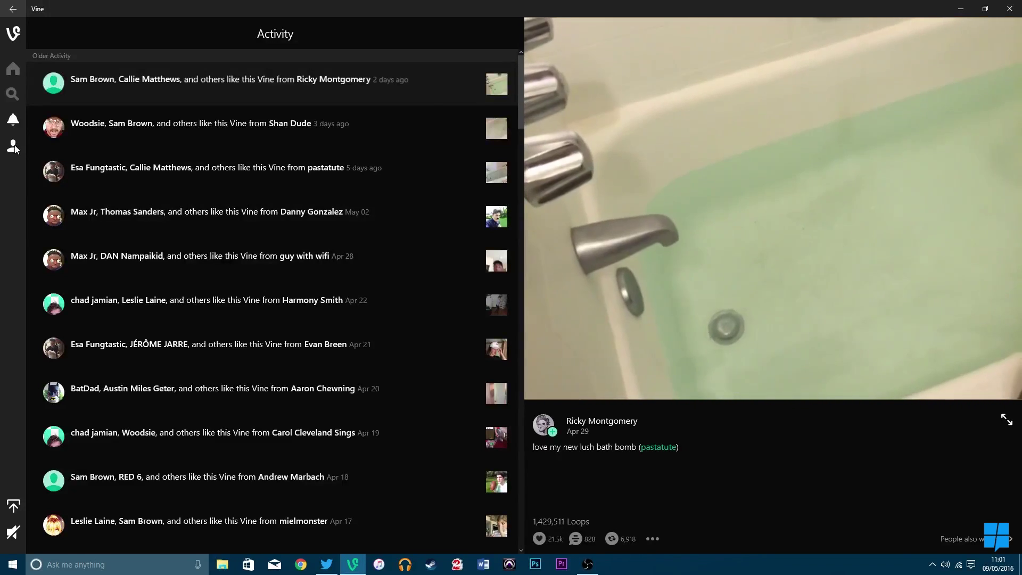
- View the account profile, look through its likes and following lists, and return to its posts
click(13, 145)
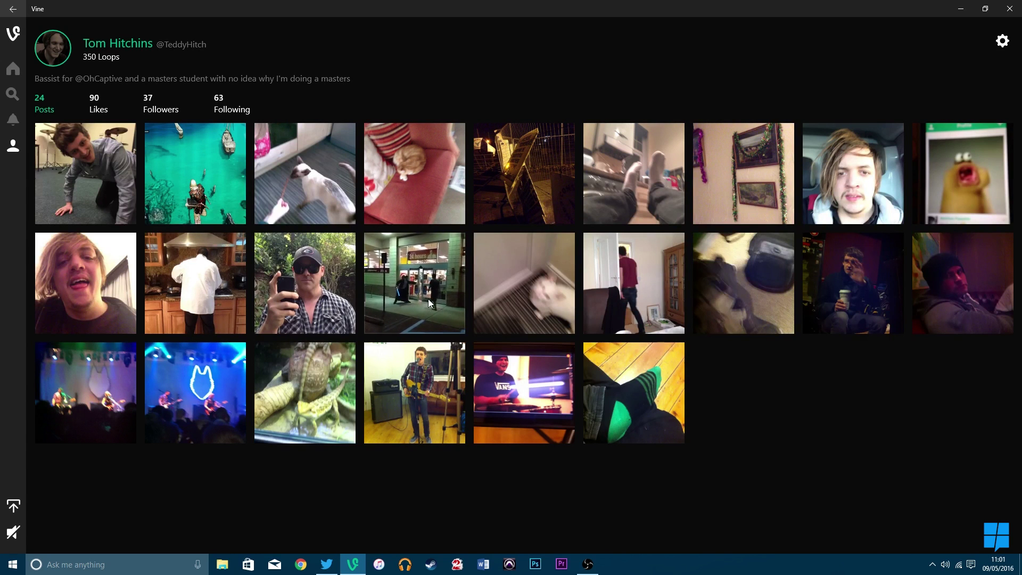
click(98, 106)
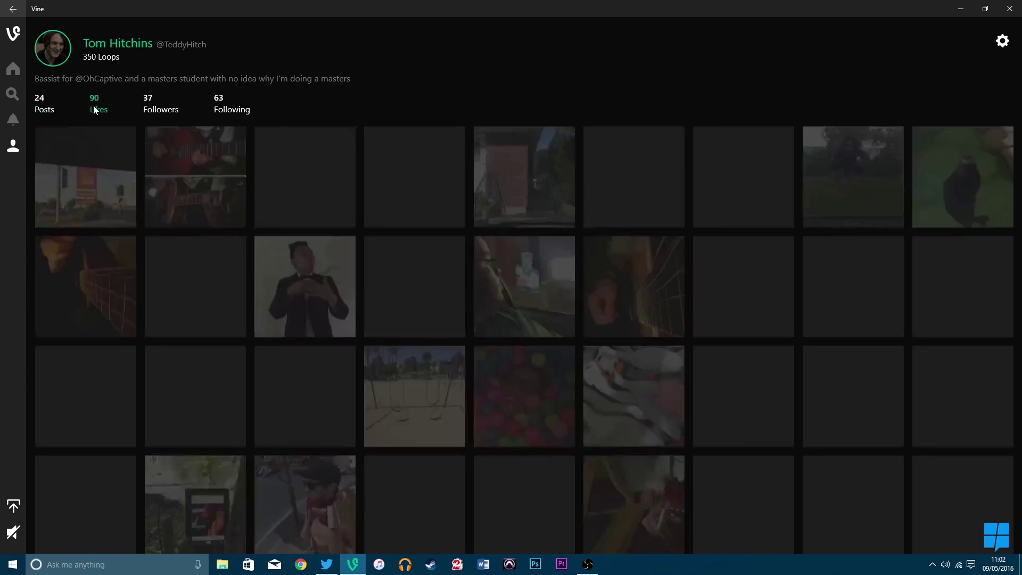
scroll(266, 233, down, 1)
scroll(266, 233, down, 4)
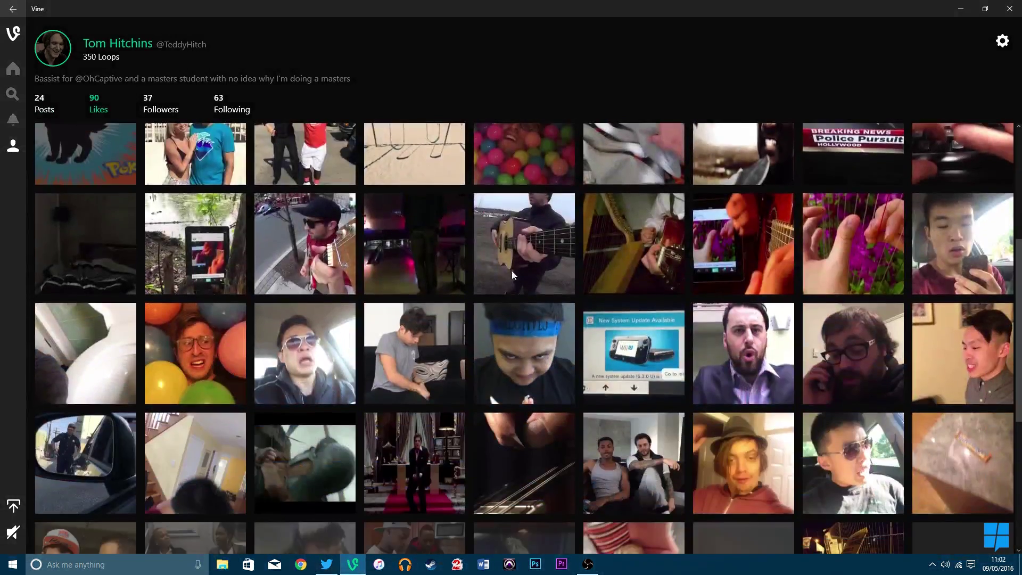
scroll(512, 271, up, 5)
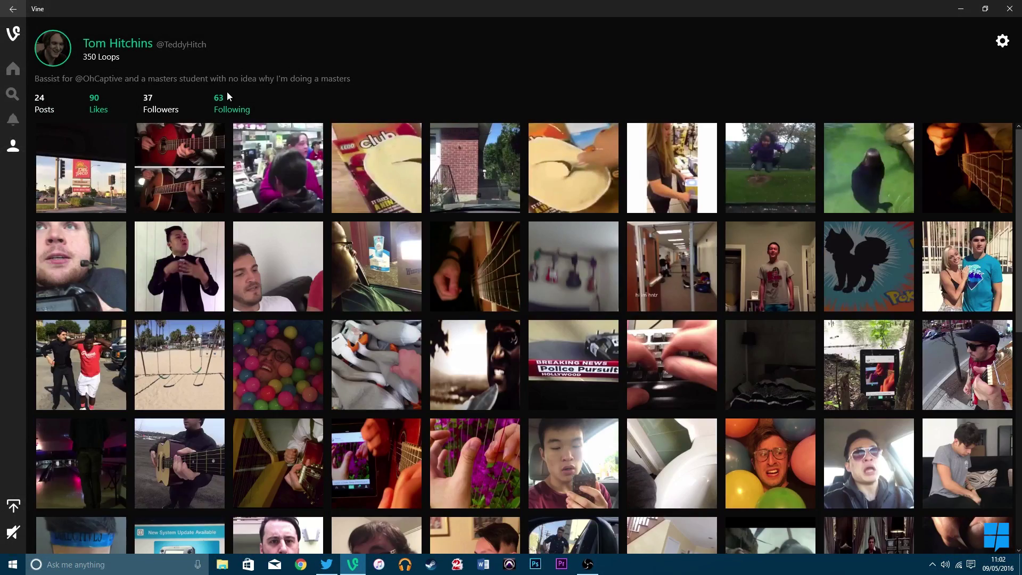
click(226, 91)
click(13, 147)
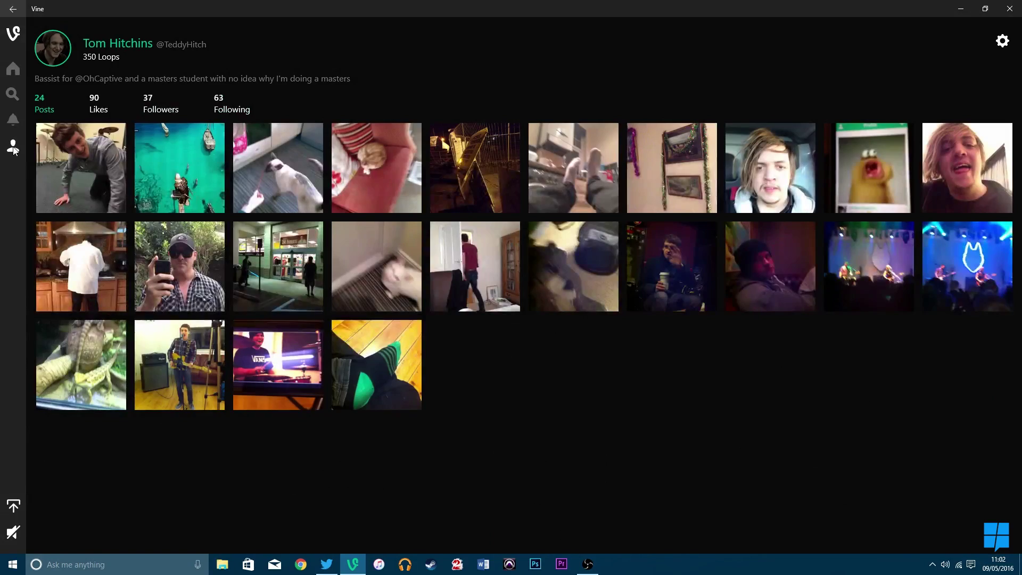
- Choose a video file to upload, adjust its square crop and caption it "Song"
click(13, 505)
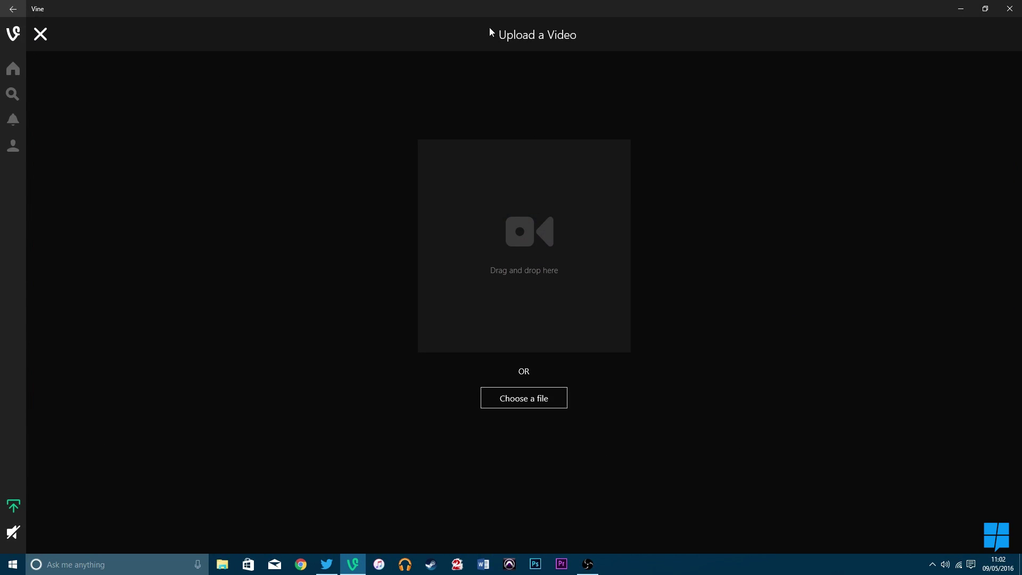
click(521, 398)
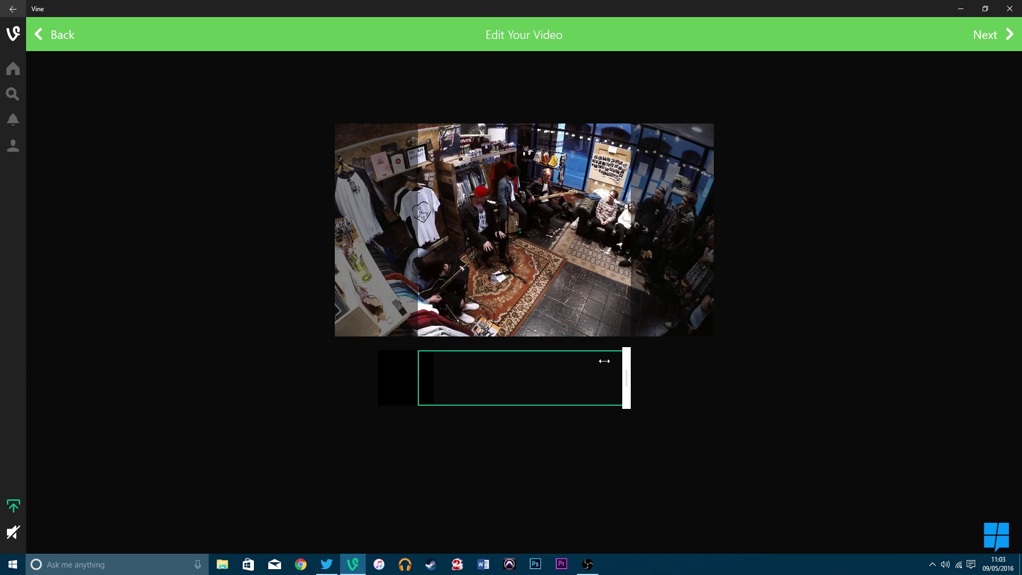
mouse_move(567, 272)
mouse_down()
mouse_move(597, 272)
mouse_move(506, 272)
mouse_move(569, 273)
mouse_up()
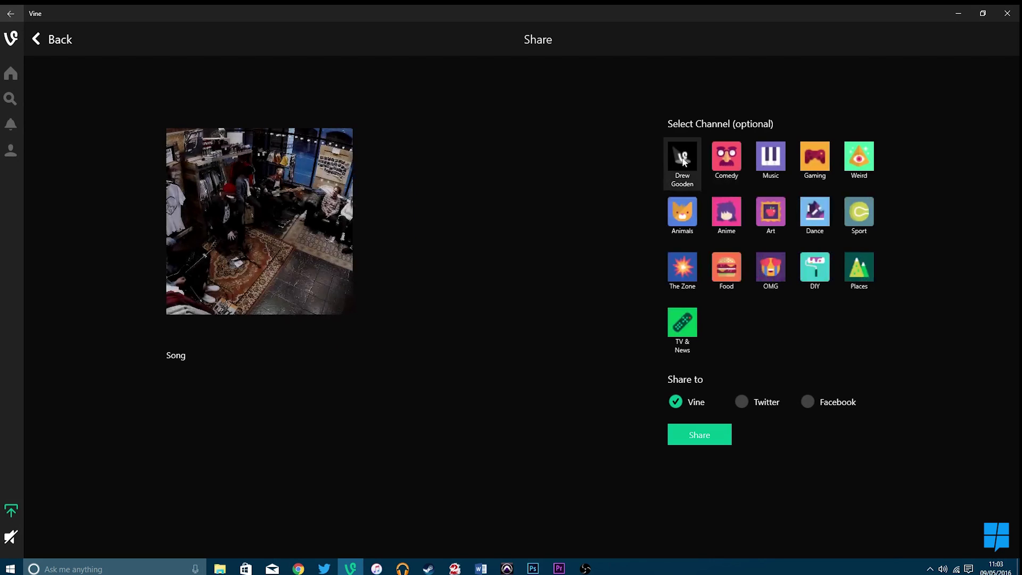
- Share the video to Vine in the Music channel, check the profile's posts and return to the home feed
click(781, 161)
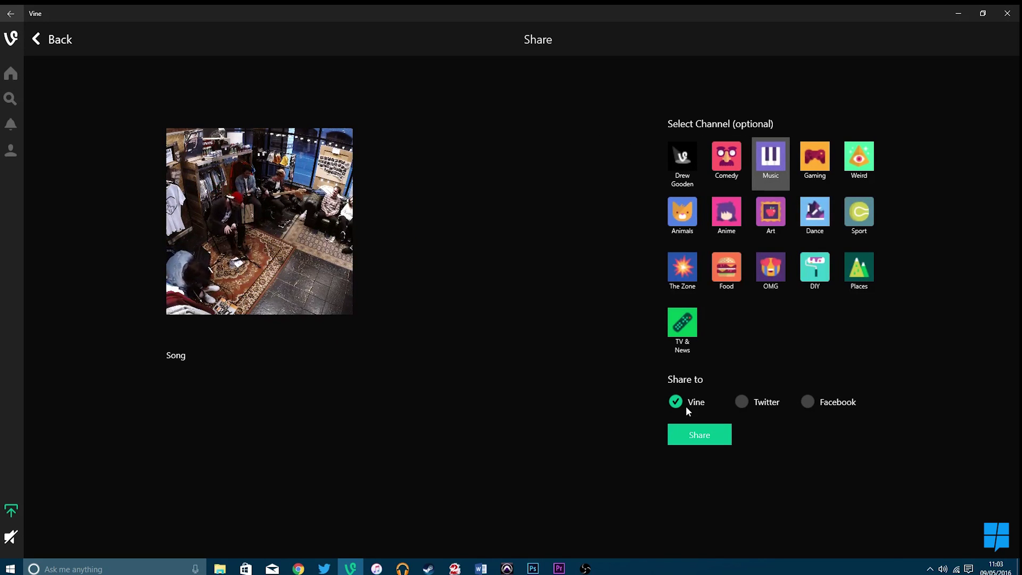
click(673, 429)
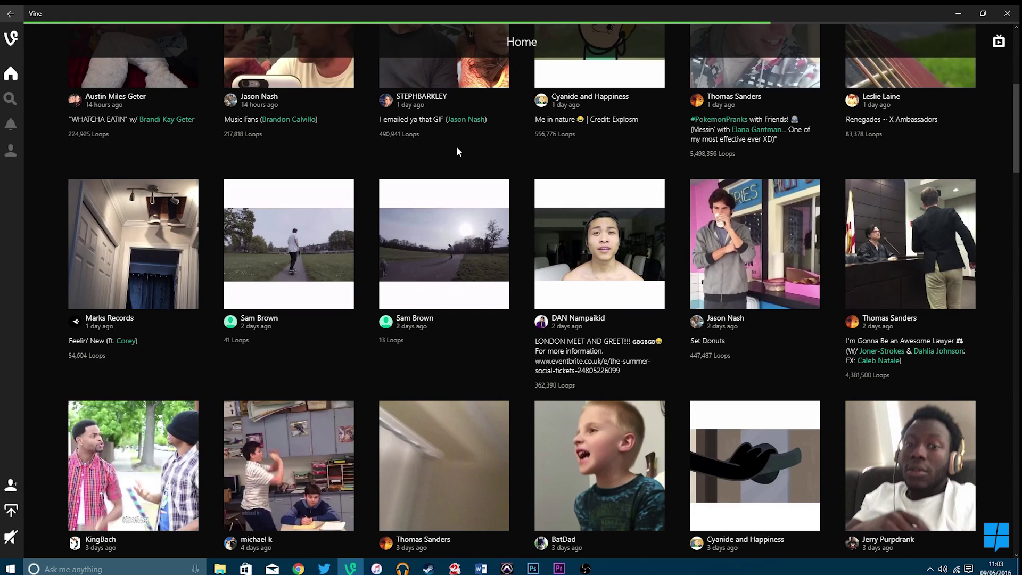
click(10, 151)
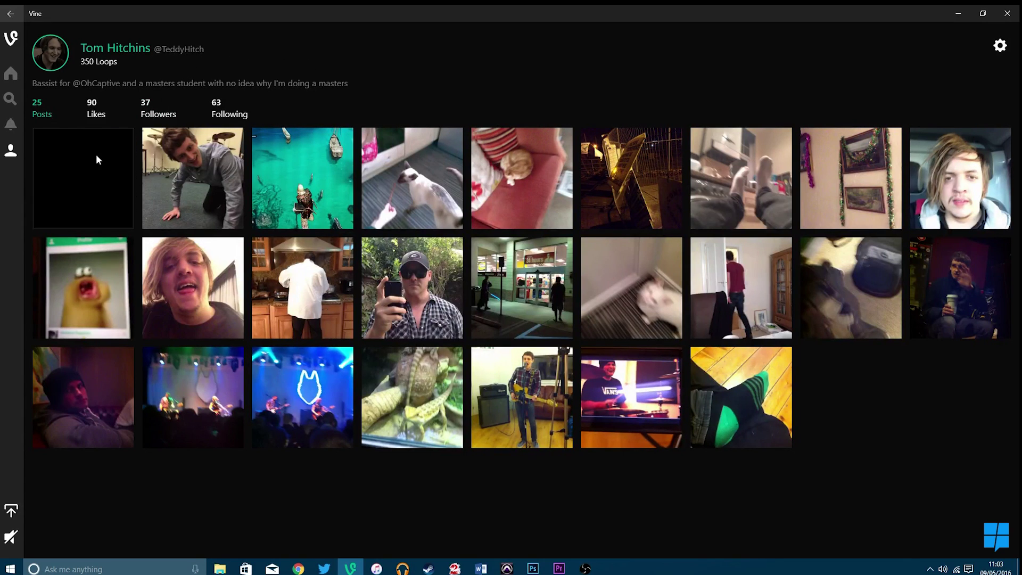
key(alt+Left)
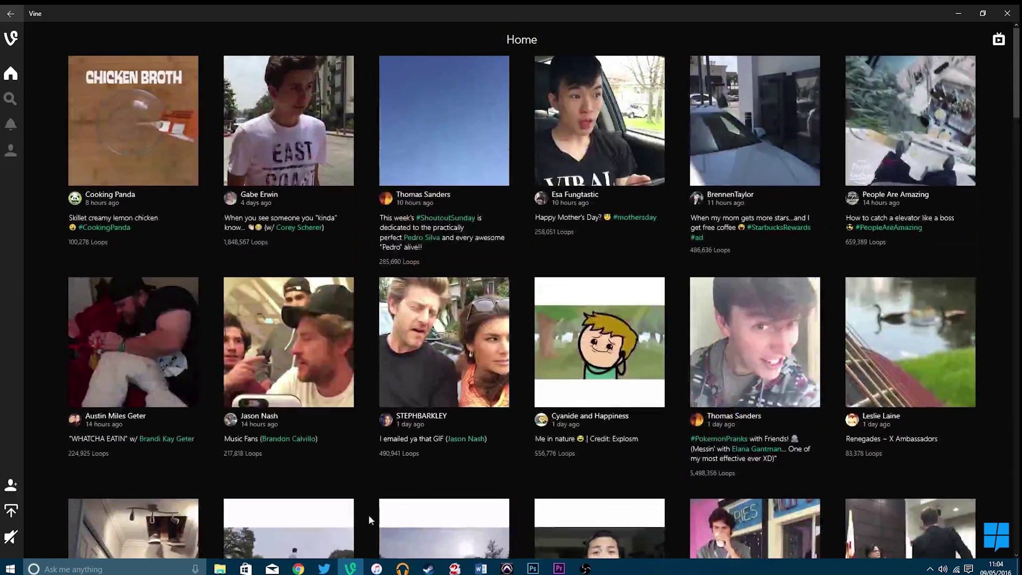
- Switch to the Twitter app, look through its timeline in a narrow window and maximise the window
click(325, 569)
scroll(226, 233, down, 15)
drag(181, 10, 163, 25)
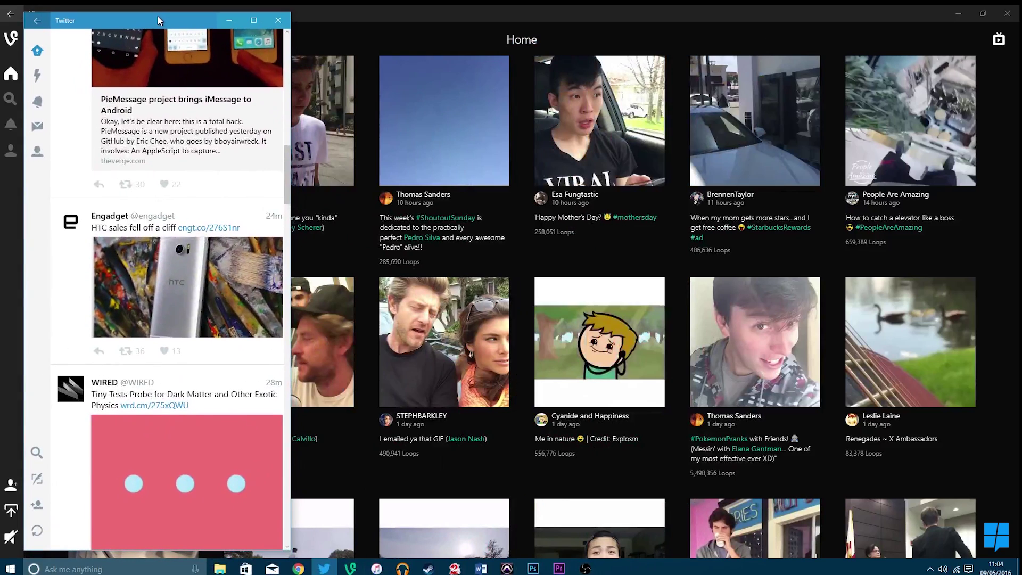
double_click(163, 25)
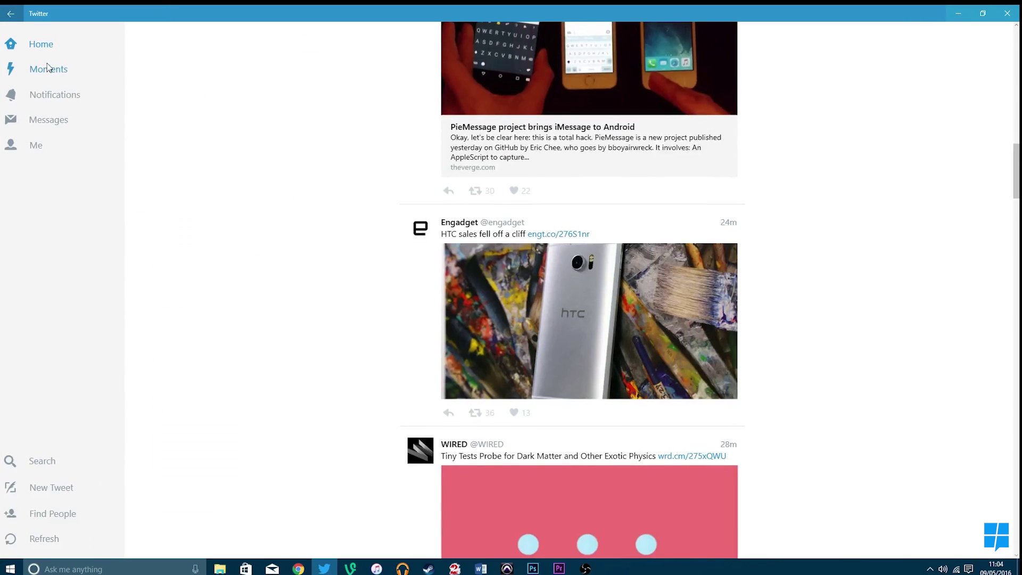
- View Twitter's Moments and Notifications pages and return to the home timeline
click(48, 68)
click(56, 96)
scroll(475, 207, down, 3)
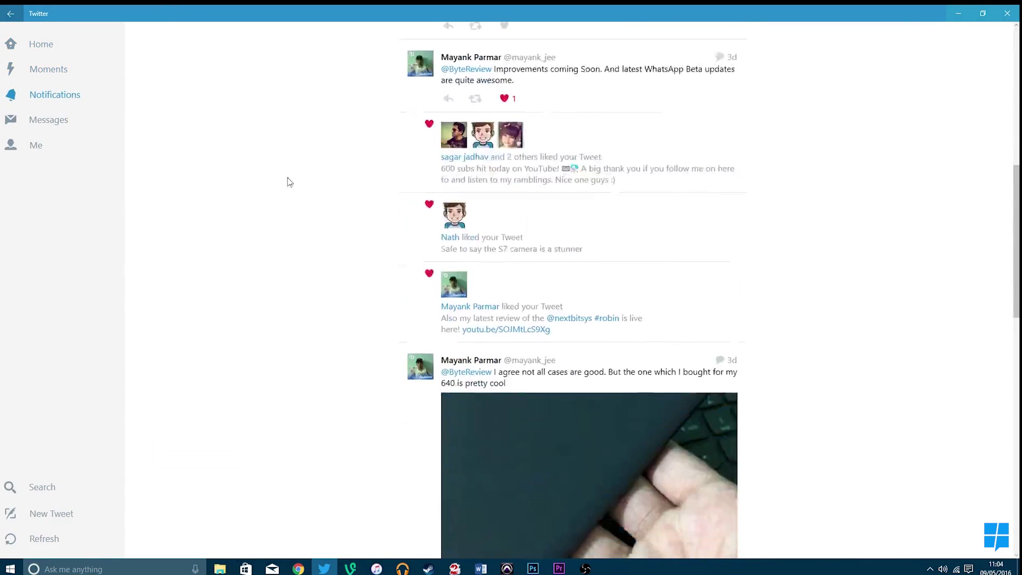
click(41, 43)
- Restore the Twitter window to its smaller size, maximise it again and close the app
drag(511, 10, 376, 88)
double_click(375, 88)
scroll(516, 330, up, 5)
click(1007, 13)
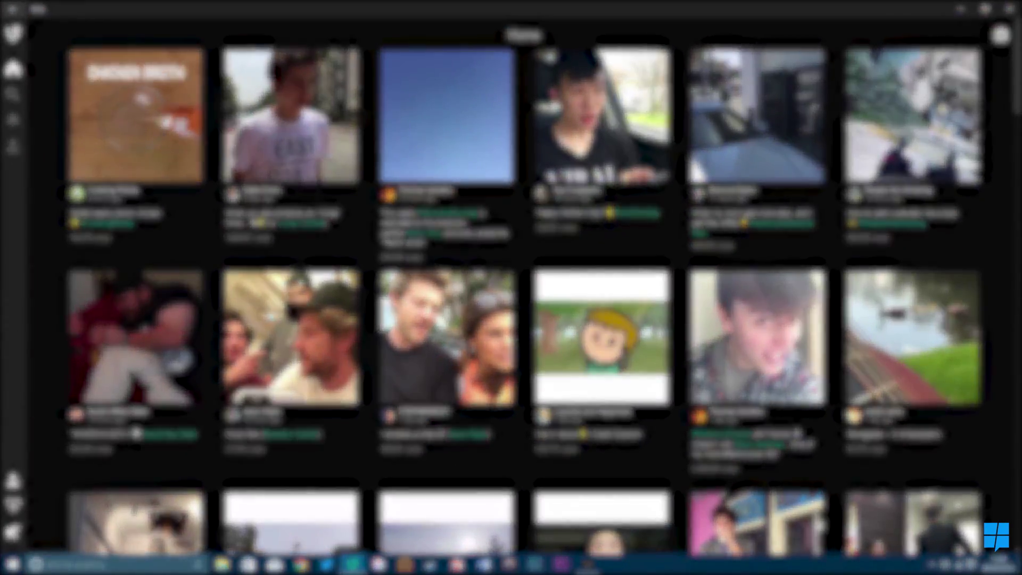